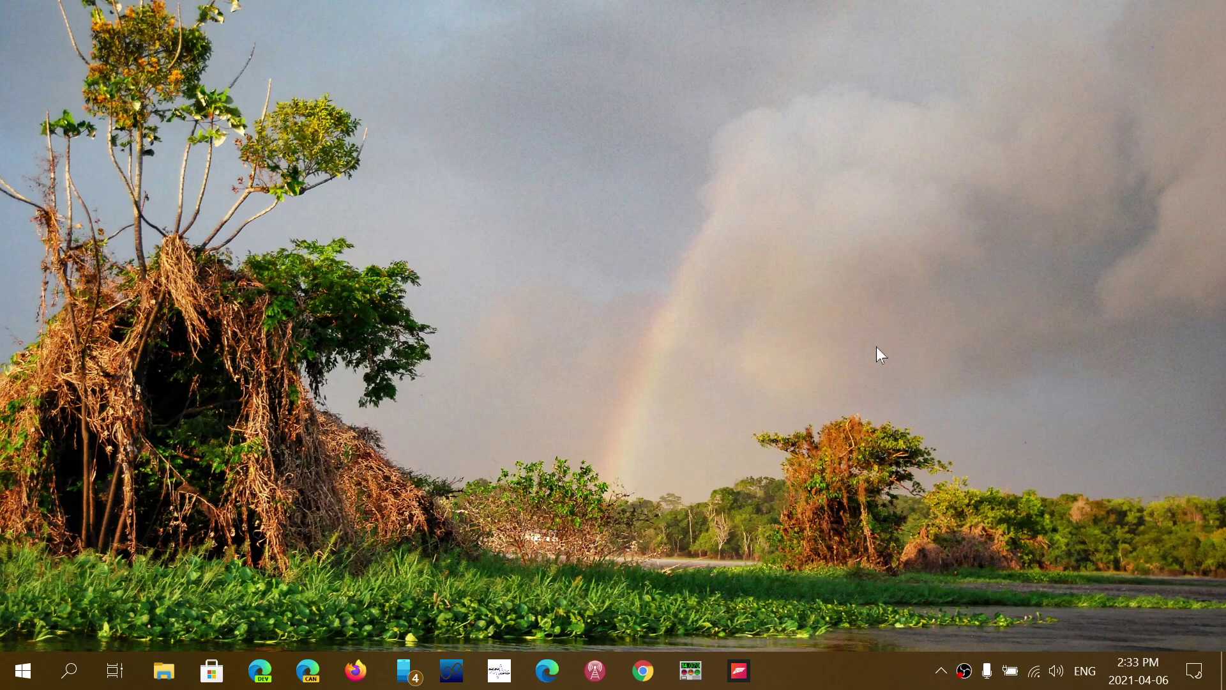
Step: Launch Chrome and view its six processes in a maximized Windows Task Manager, then close it
left_click(644, 671)
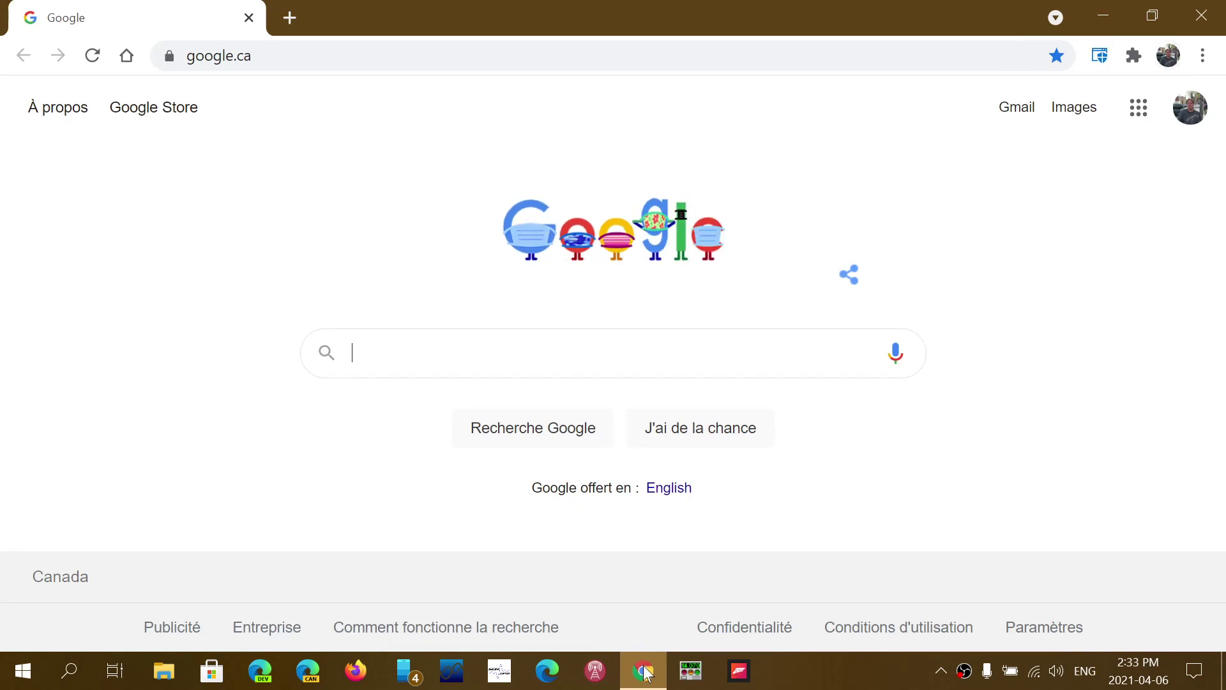
right_click(845, 674)
left_click(904, 572)
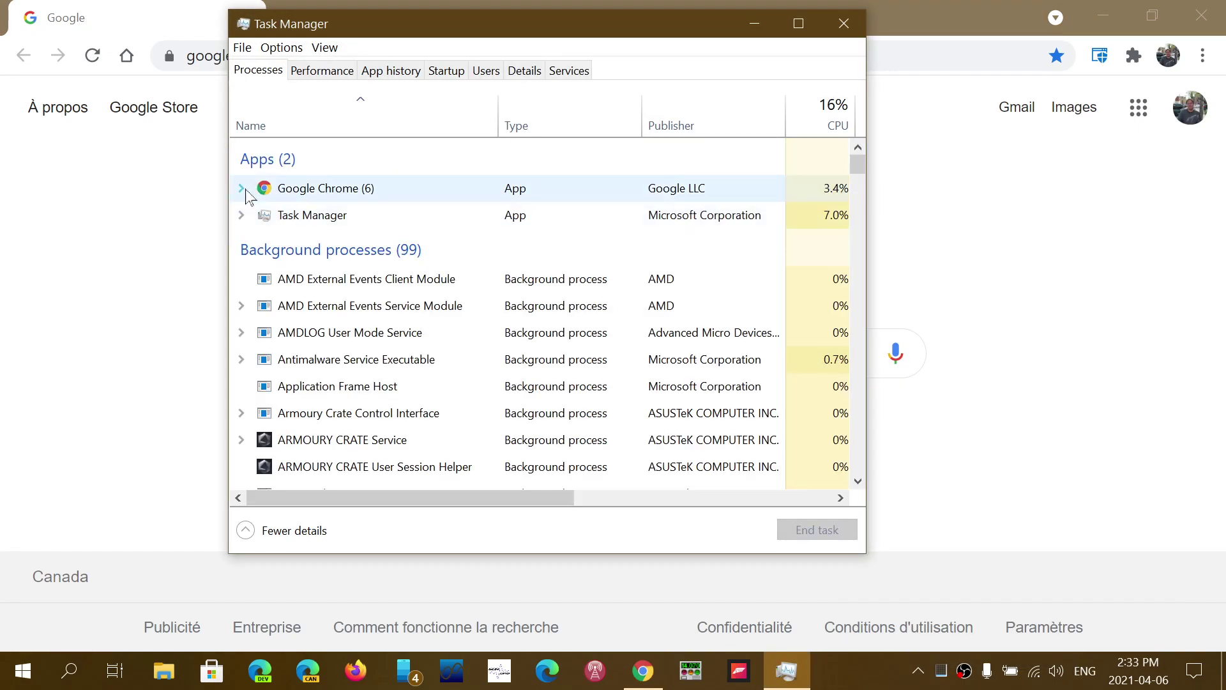
left_click(242, 189)
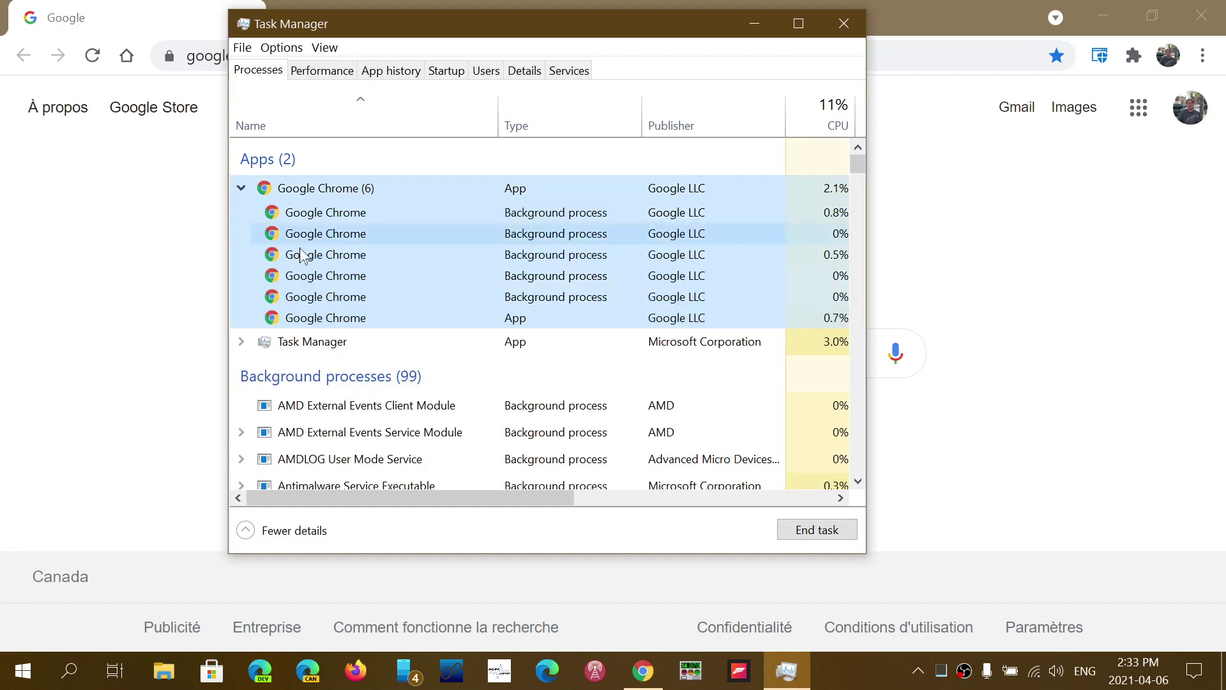
left_click(799, 23)
left_click(1212, 14)
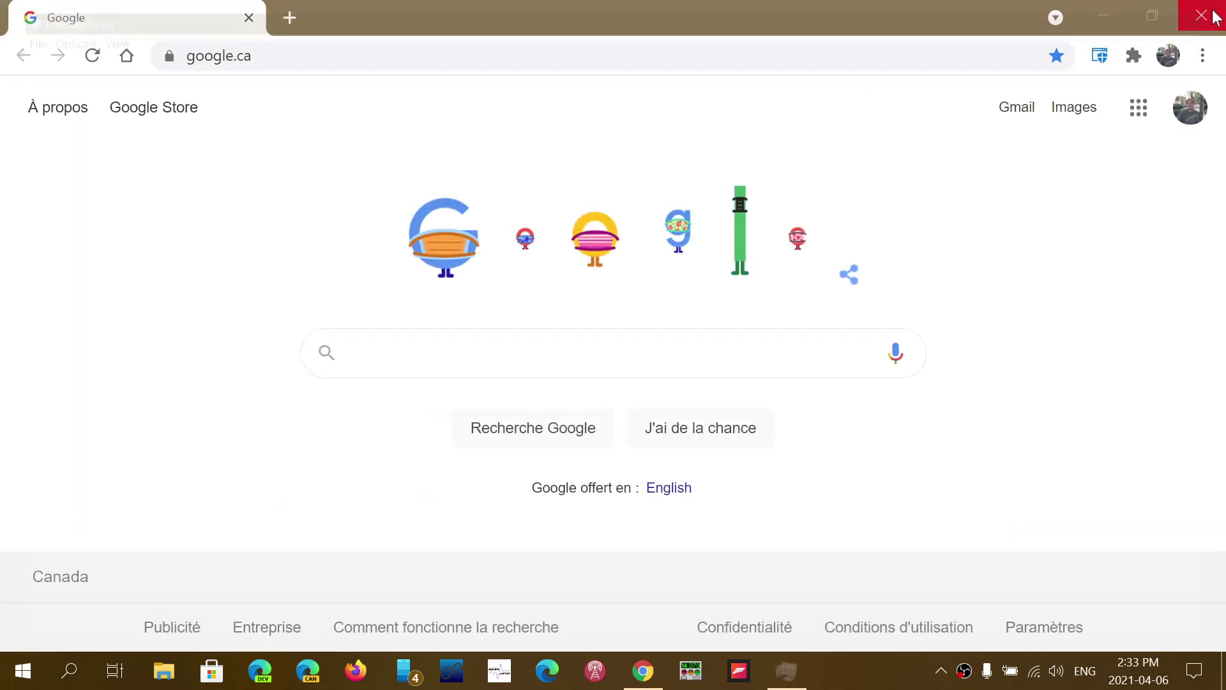
Step: Close and relaunch Chrome on Google.ca, then expand its main menu to More tools
left_click(1212, 15)
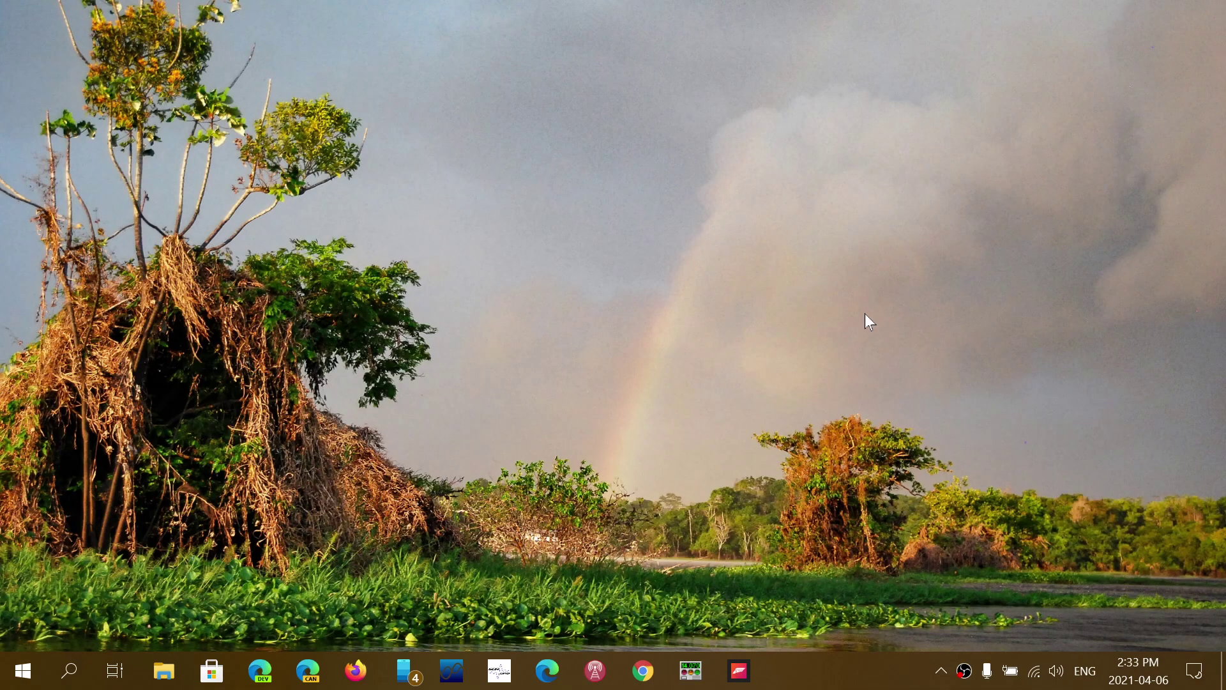
left_click(645, 676)
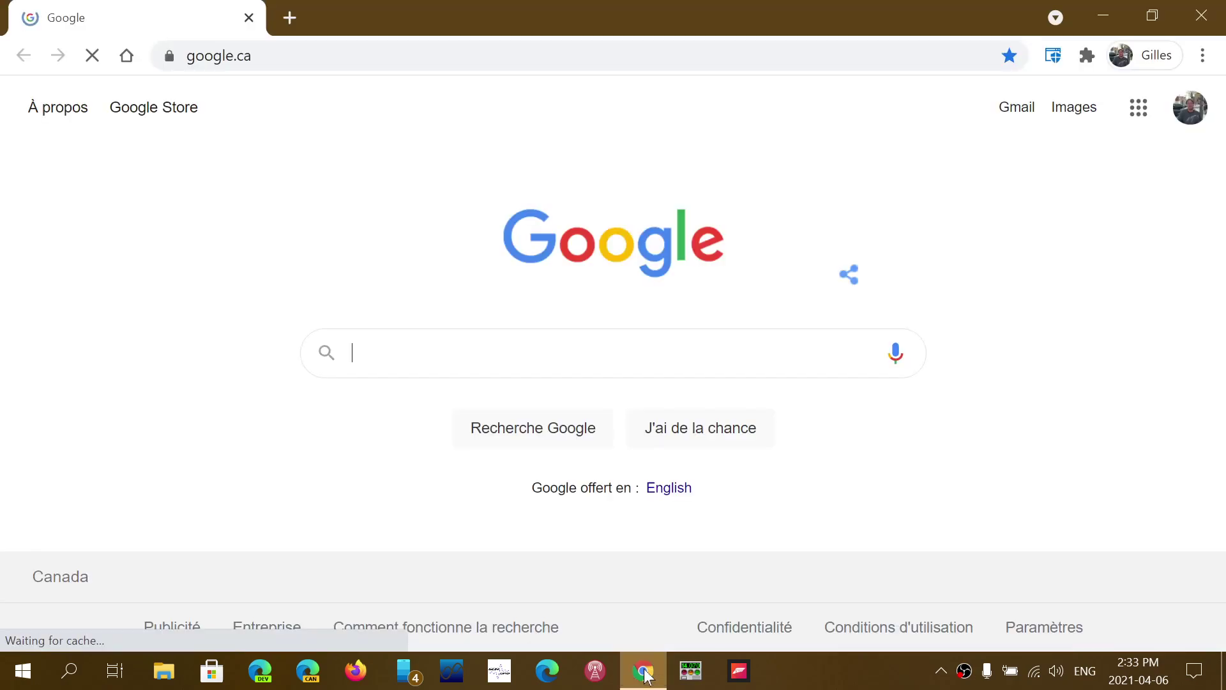
left_click(1204, 56)
mouse_move(1013, 358)
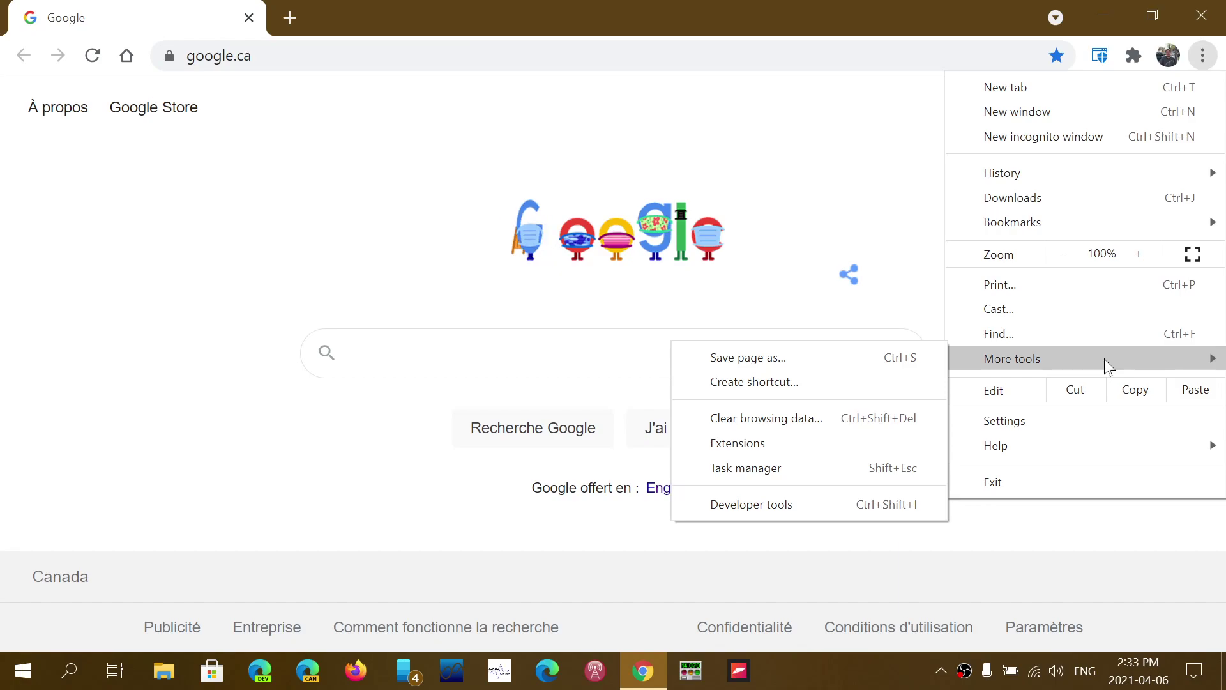
Step: Open Chrome's Task manager from More tools, listing browser, GPU, utility, tab and extension processes
left_click(803, 479)
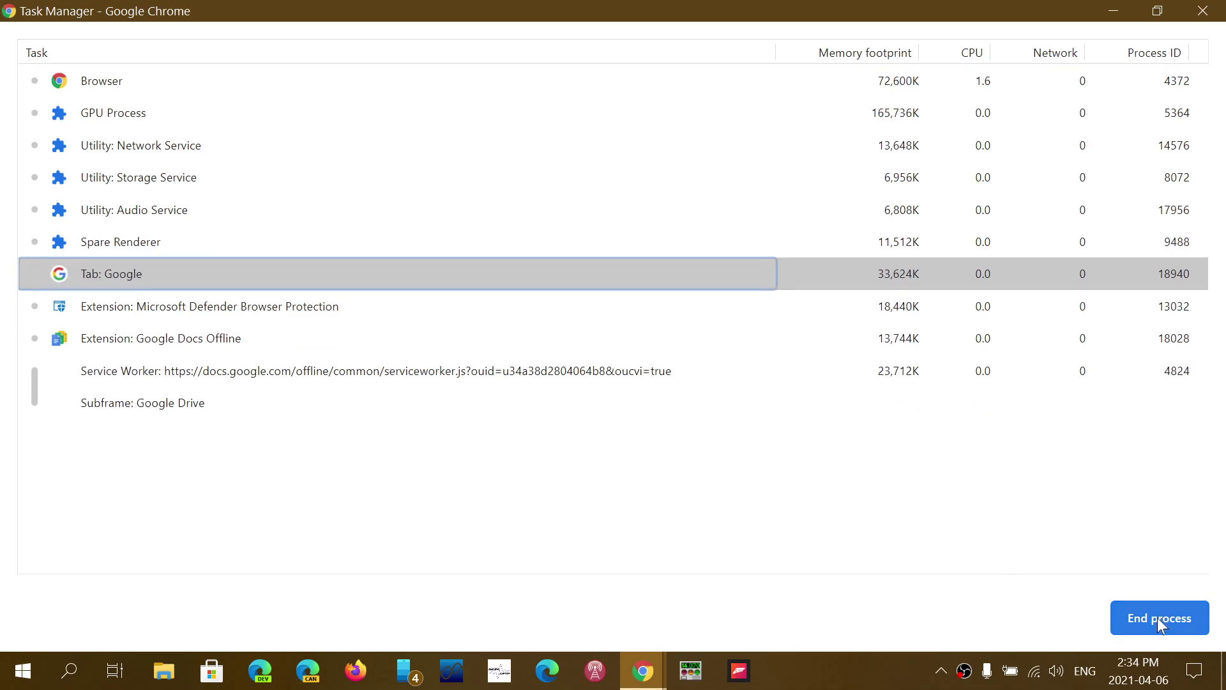
Step: End the Tab: Google process, then end the GPU Process
left_click(1156, 616)
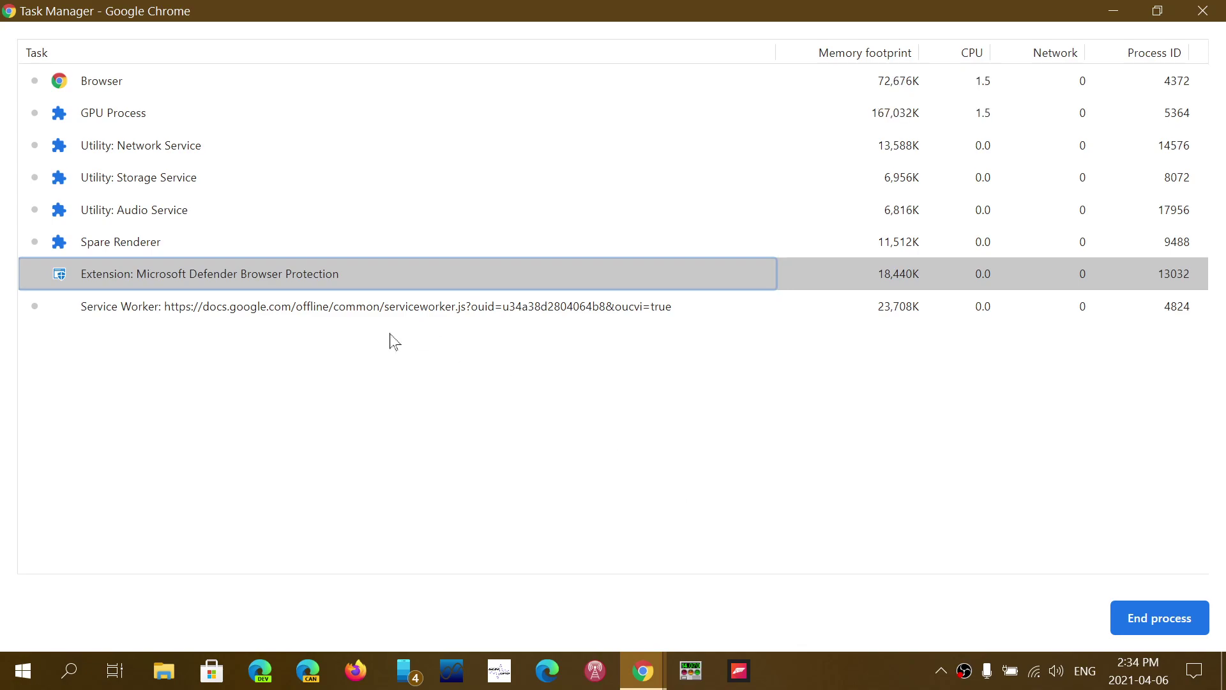
left_click(296, 118)
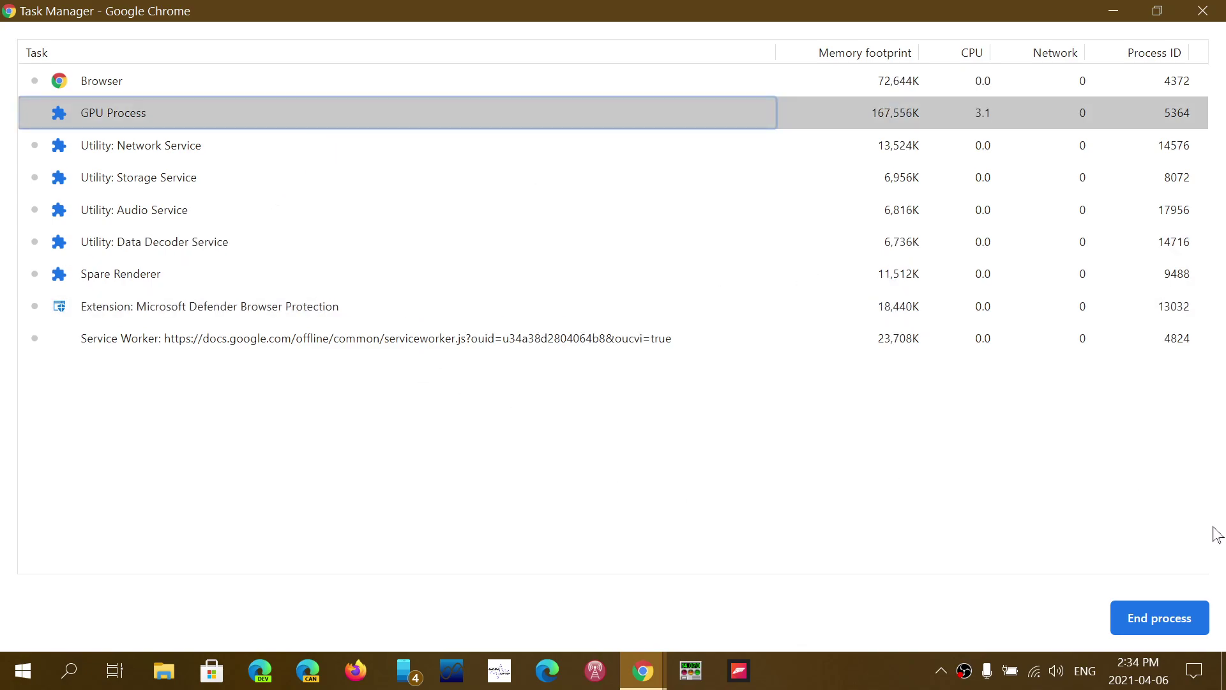
left_click(1158, 618)
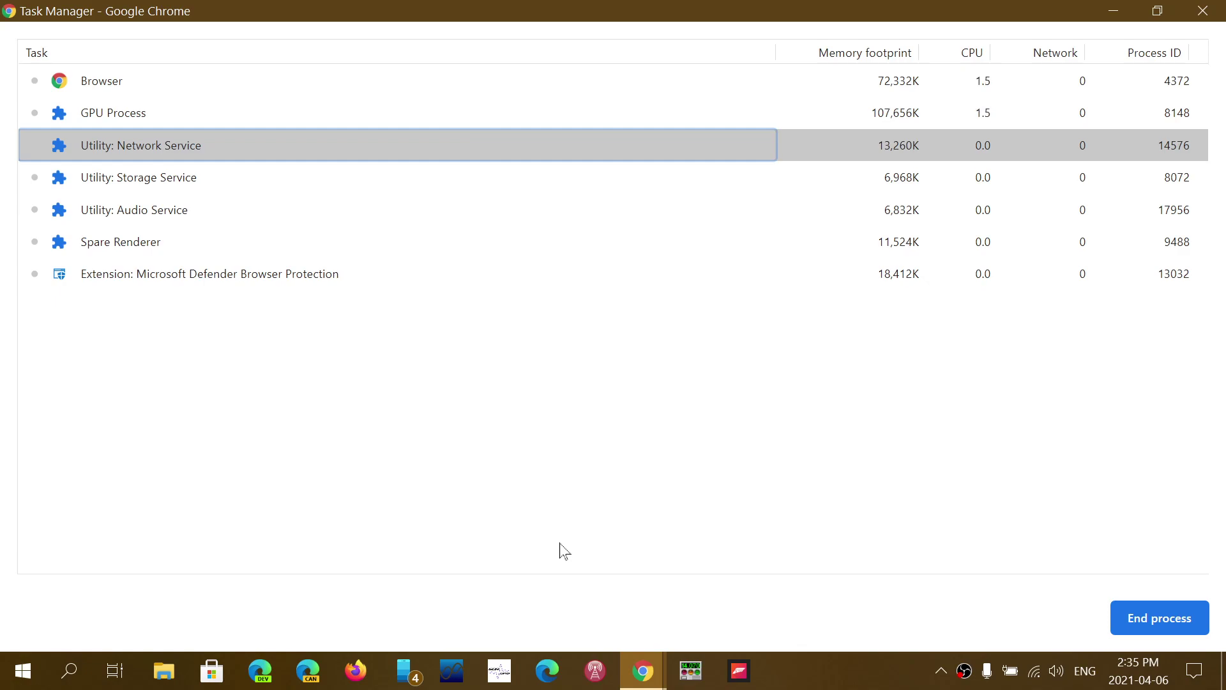
Step: Close Task Manager and the crashed Chrome, relaunch, reopen Task manager, then close both windows
left_click(1204, 12)
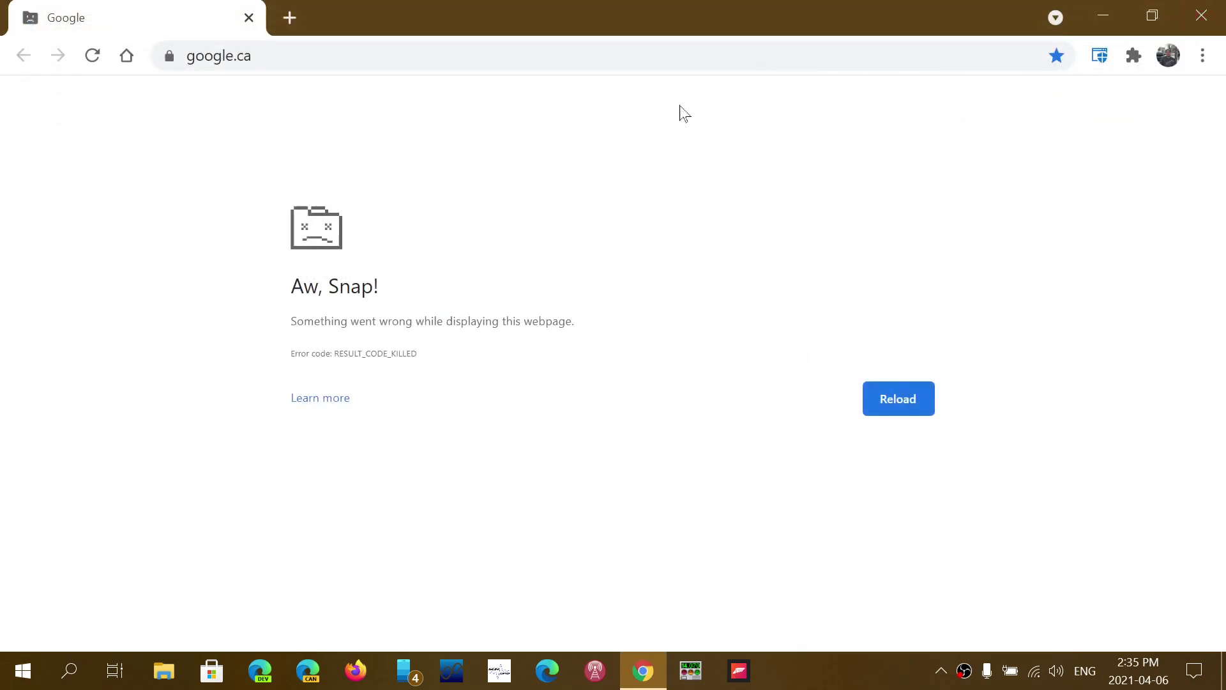
left_click(1203, 13)
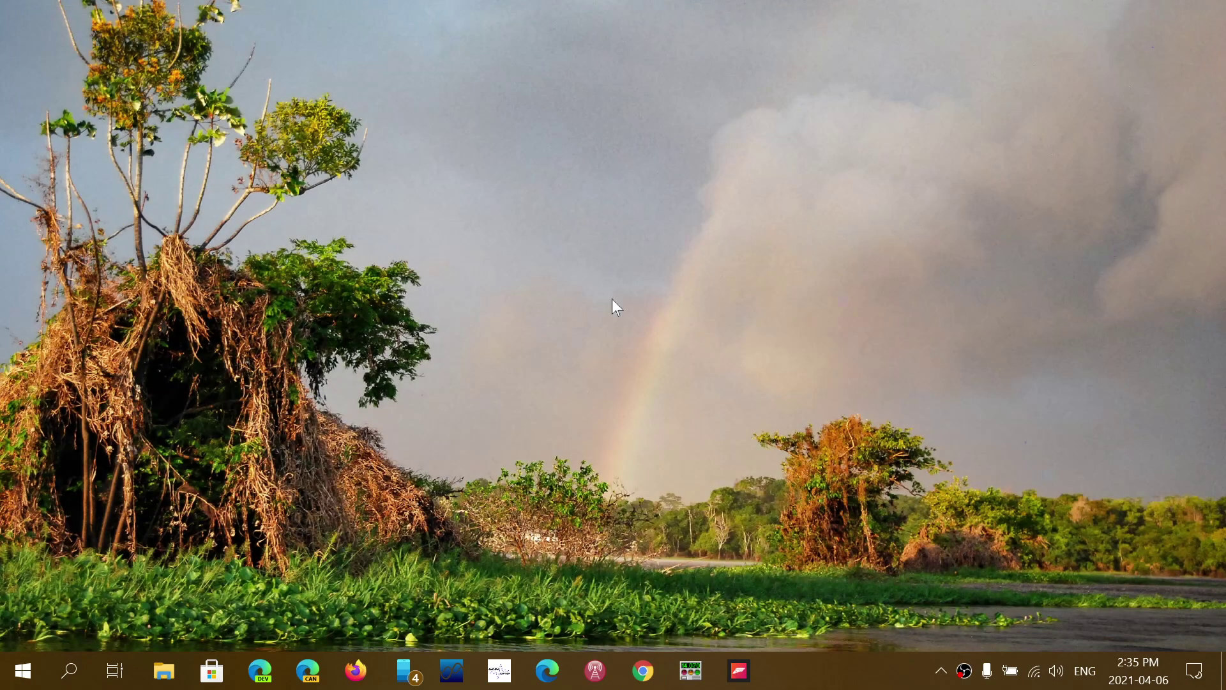
left_click(645, 671)
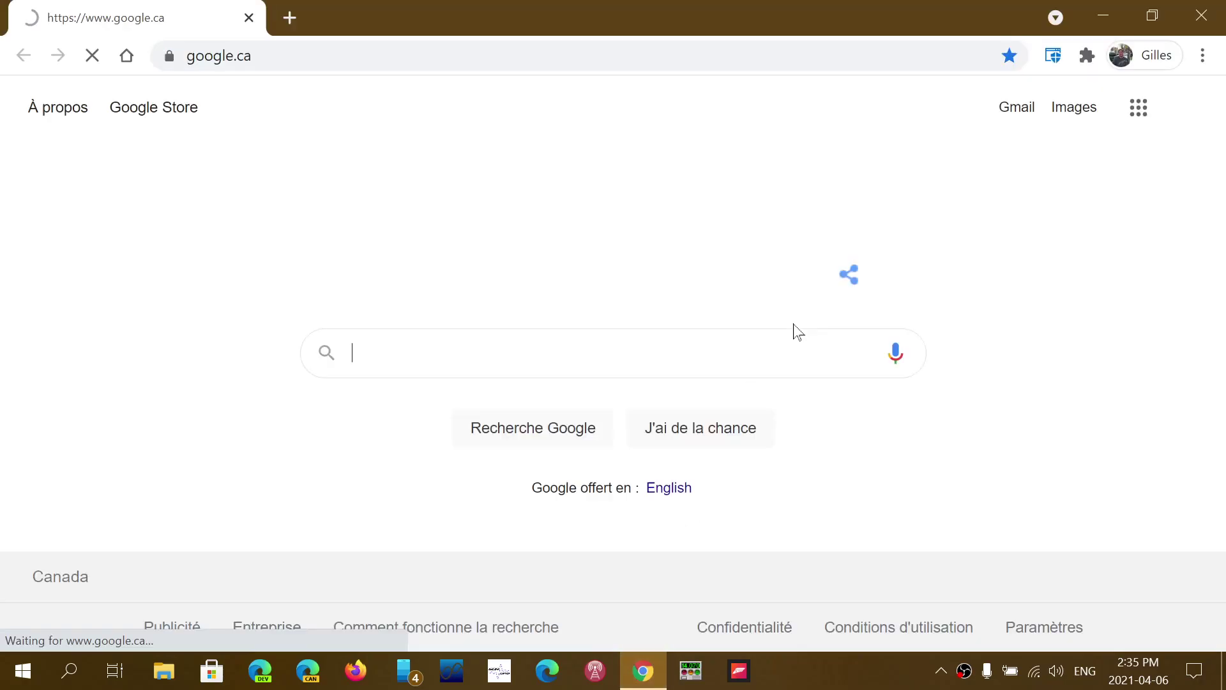
left_click(1203, 58)
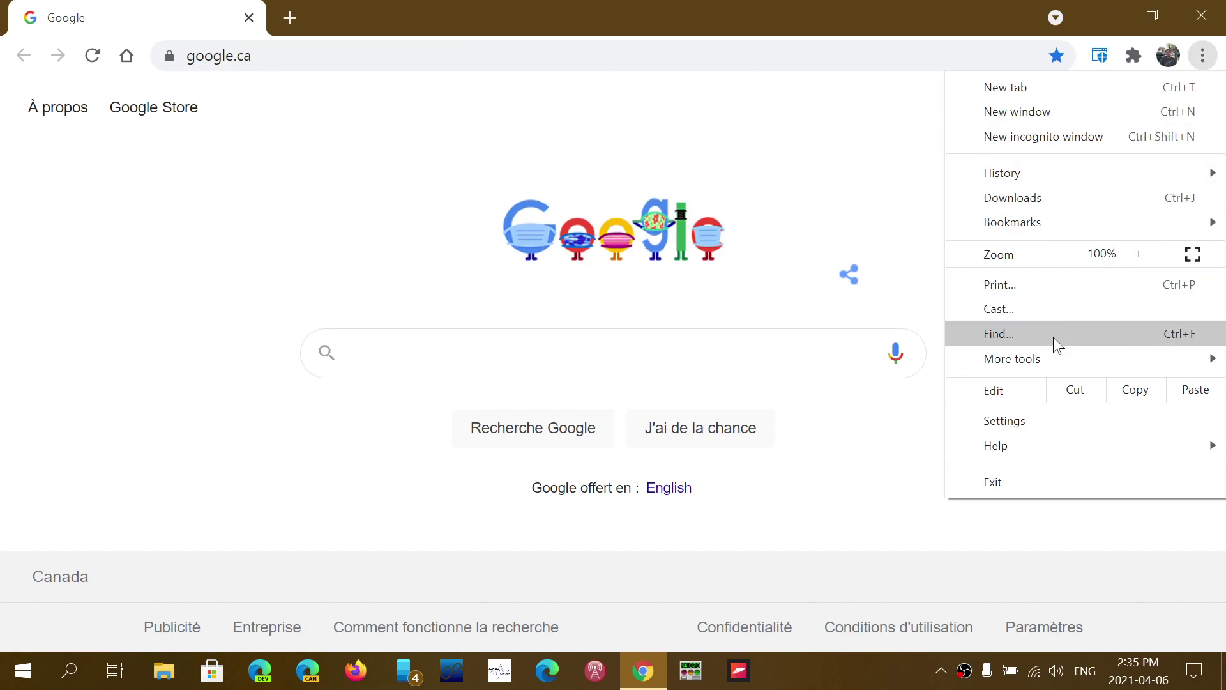
mouse_move(1011, 359)
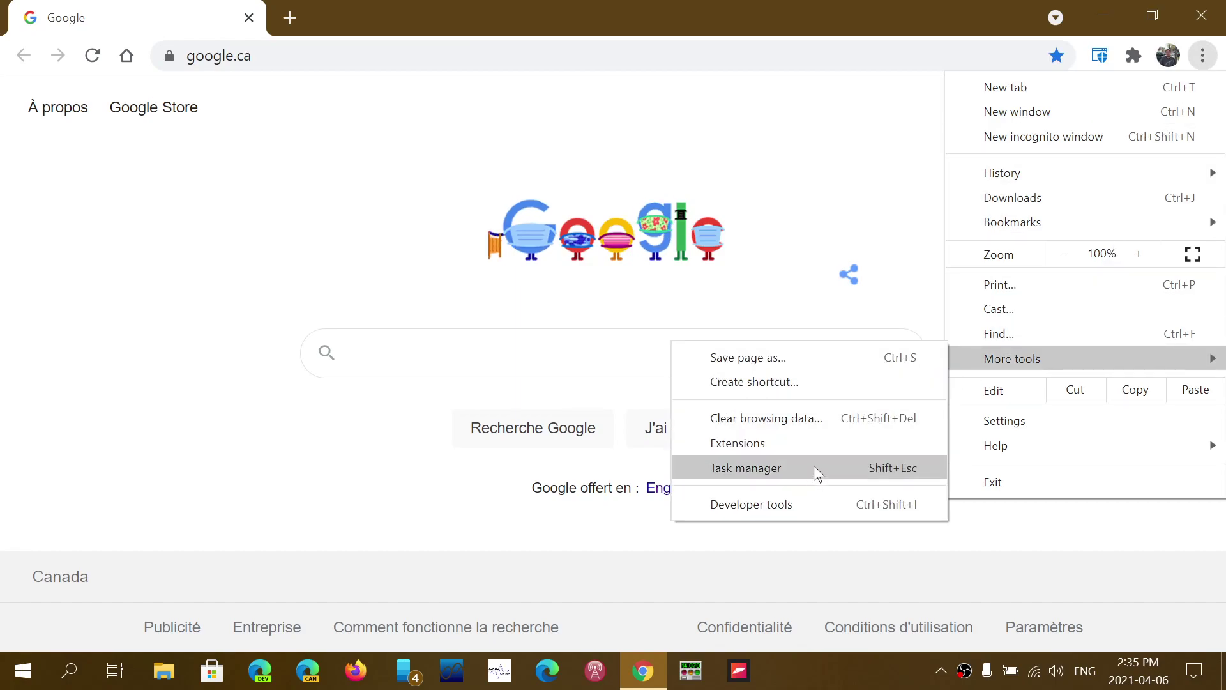
left_click(816, 472)
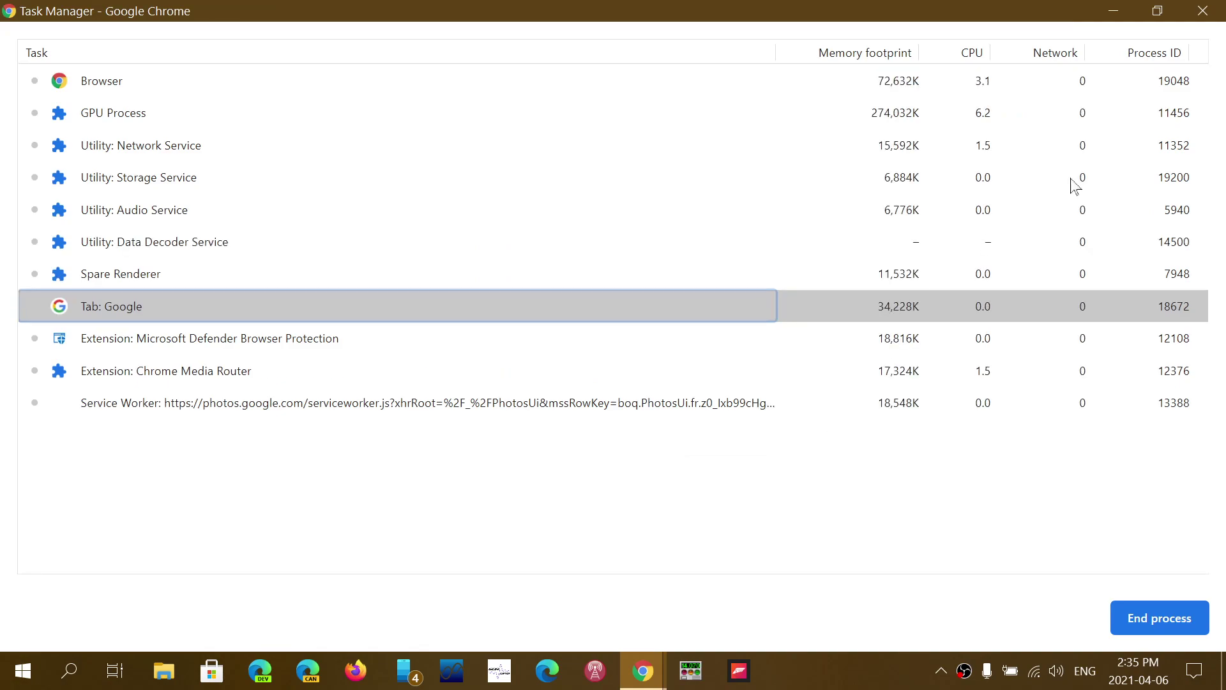
left_click(1209, 12)
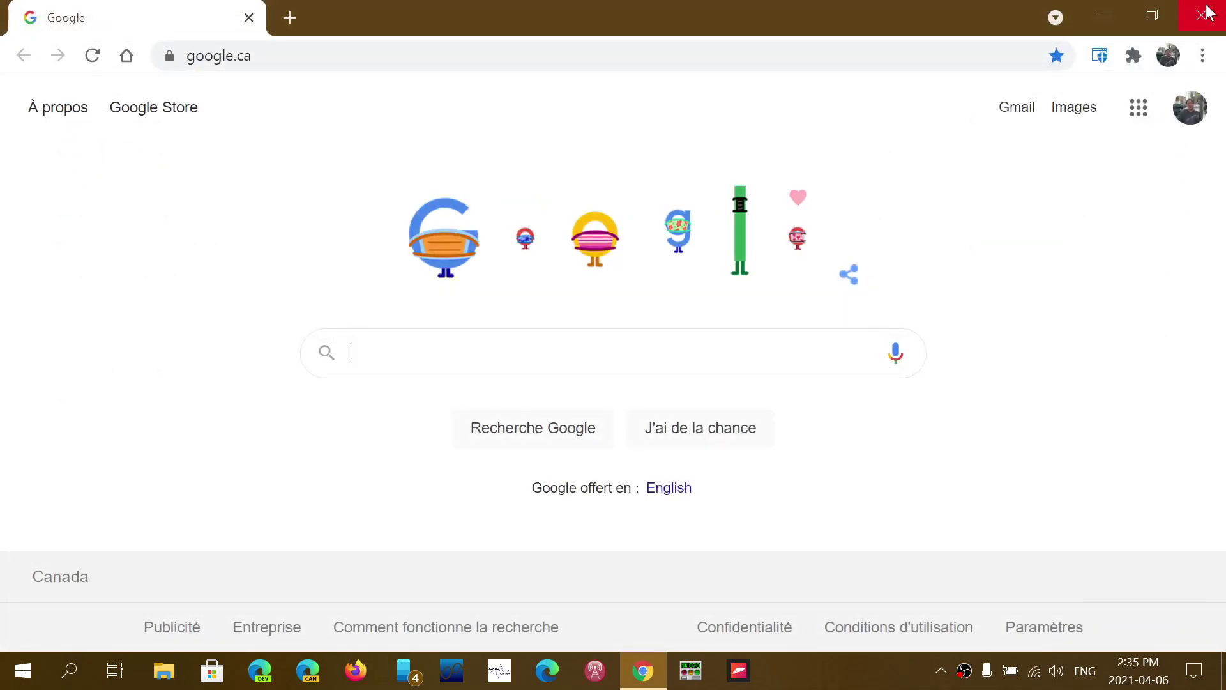